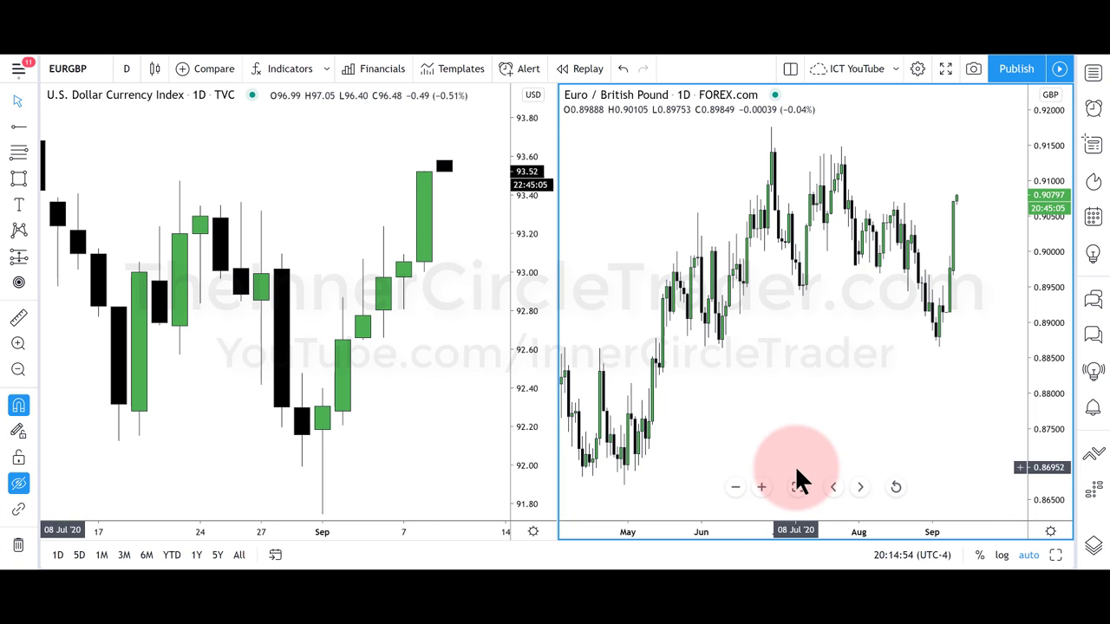
- Show the hidden drawings on the U.S. Dollar Currency Index and Euro / British Pound charts
click(406, 368)
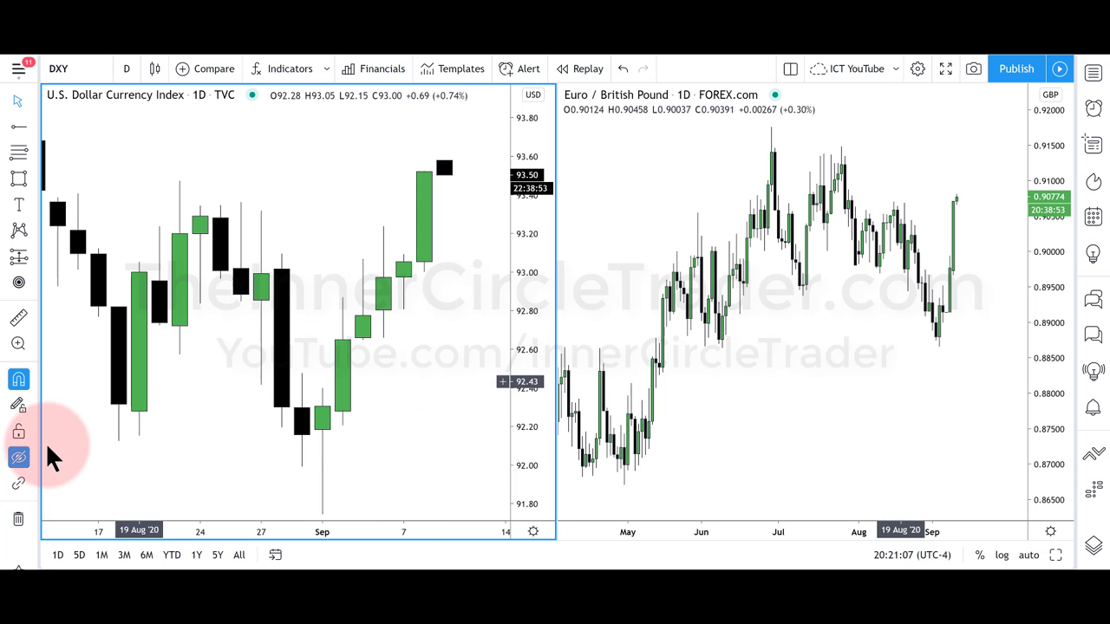
click(23, 454)
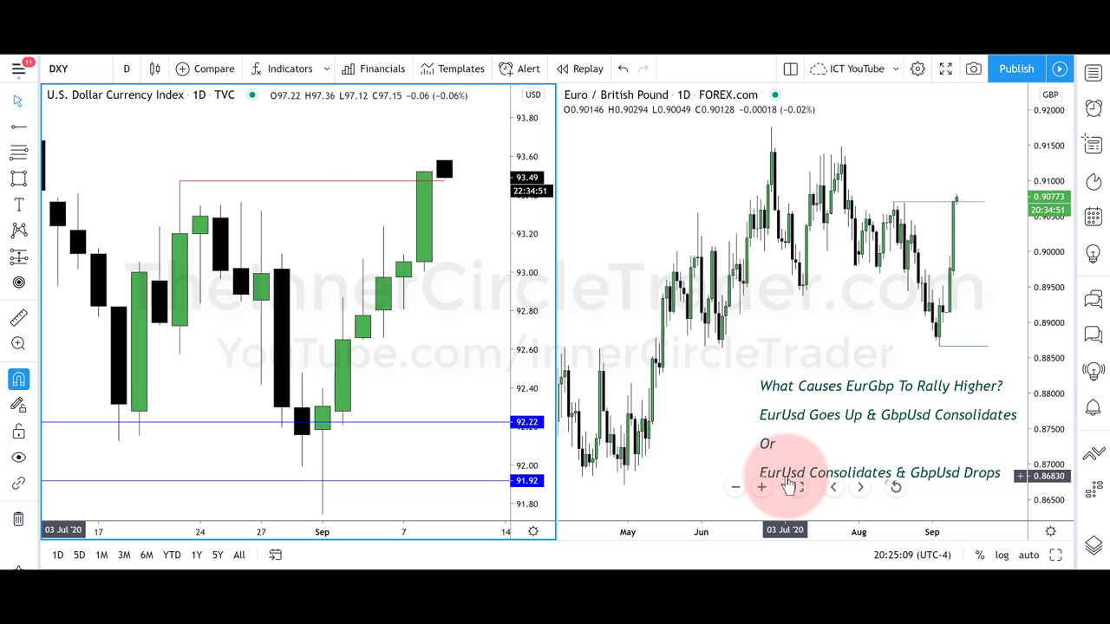
- Change the Euro / British Pound chart's symbol to EURUSD
click(701, 249)
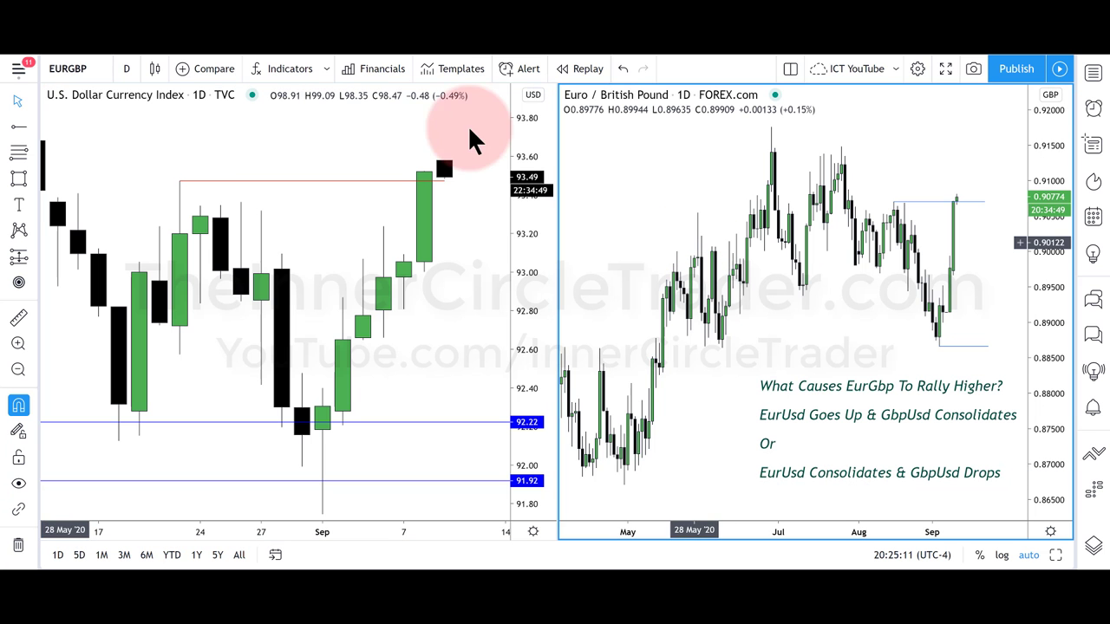
click(93, 68)
text(E)
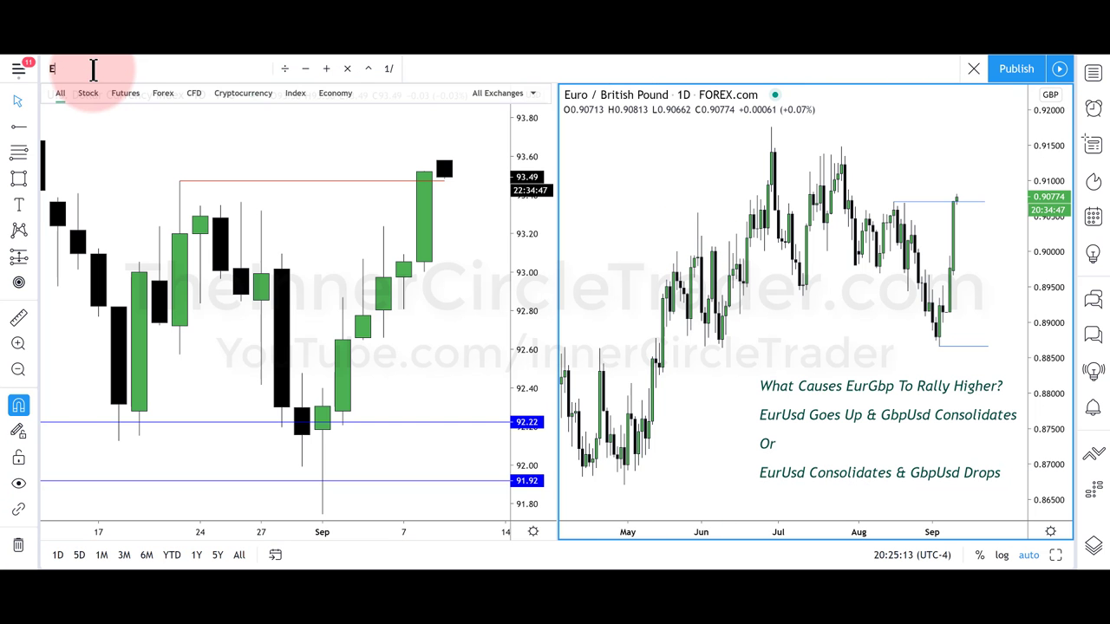
text(URUSD)
key(Return)
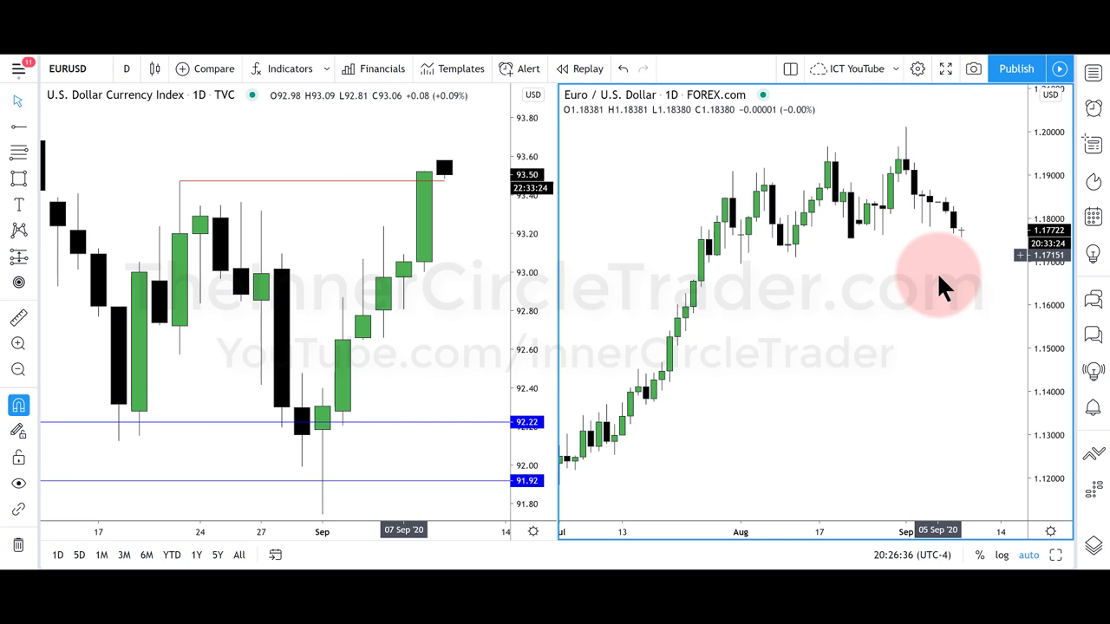
- Set the EURUSD chart to the 1 hour interval and compress its time scale to include early September
click(127, 69)
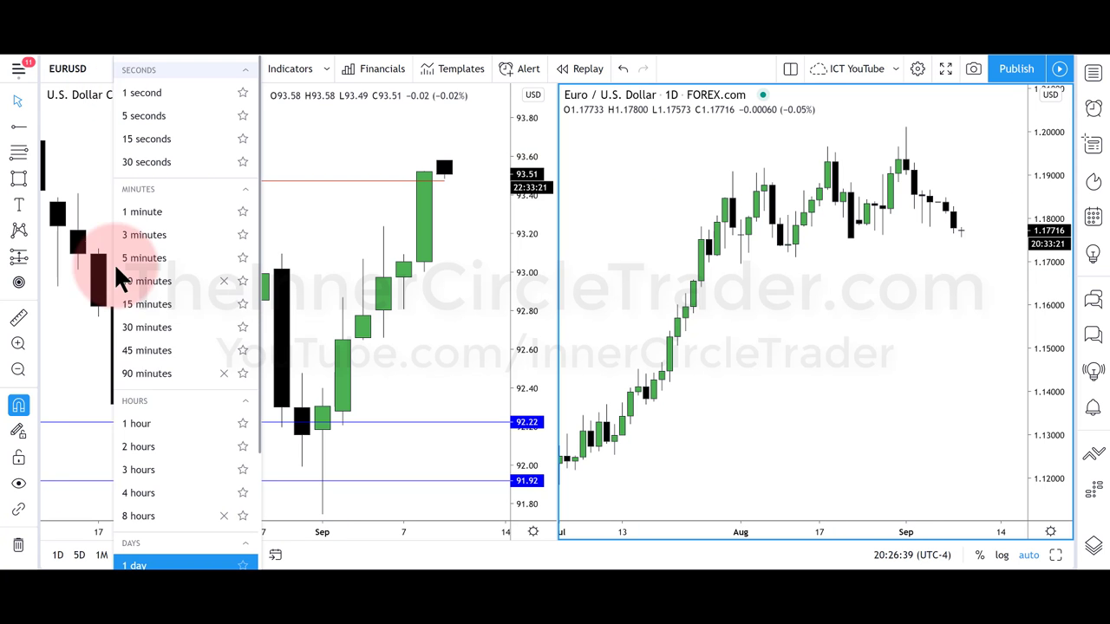
click(142, 423)
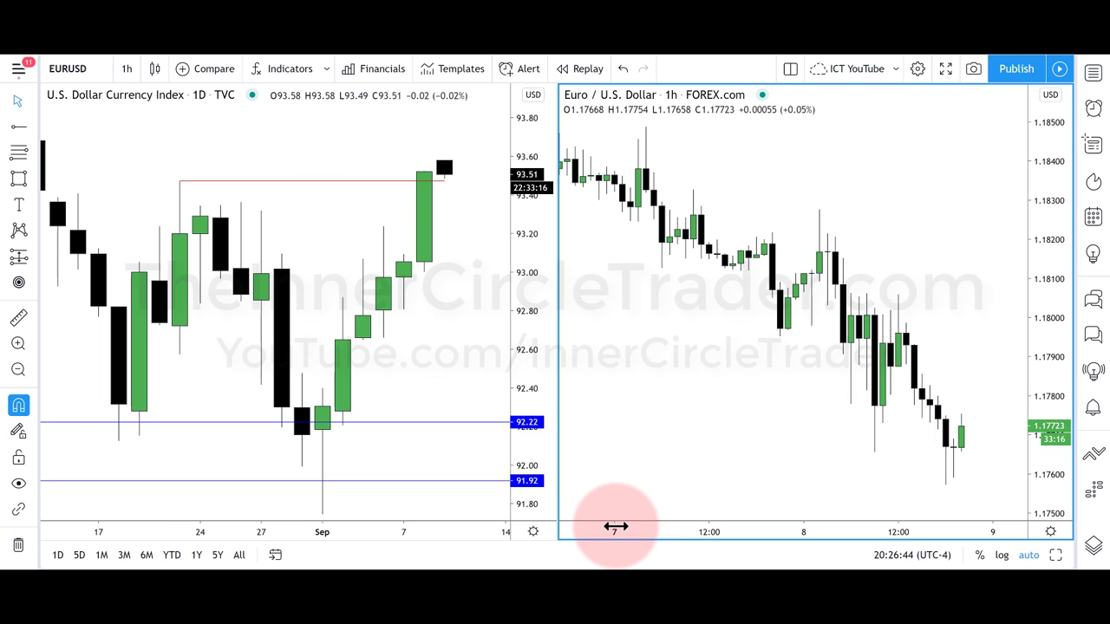
drag(612, 525, 884, 520)
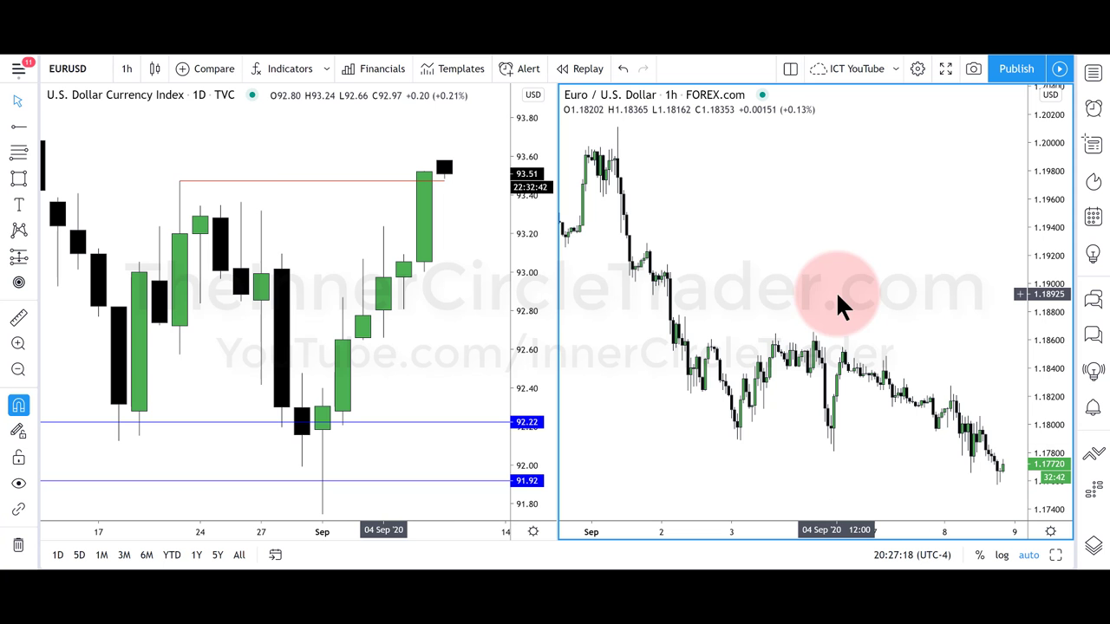
- Load the FOREX.com GBPUSD symbol in place of EURUSD and maximize that chart, focused on September 4 to 8
click(95, 70)
text(GBPUSD)
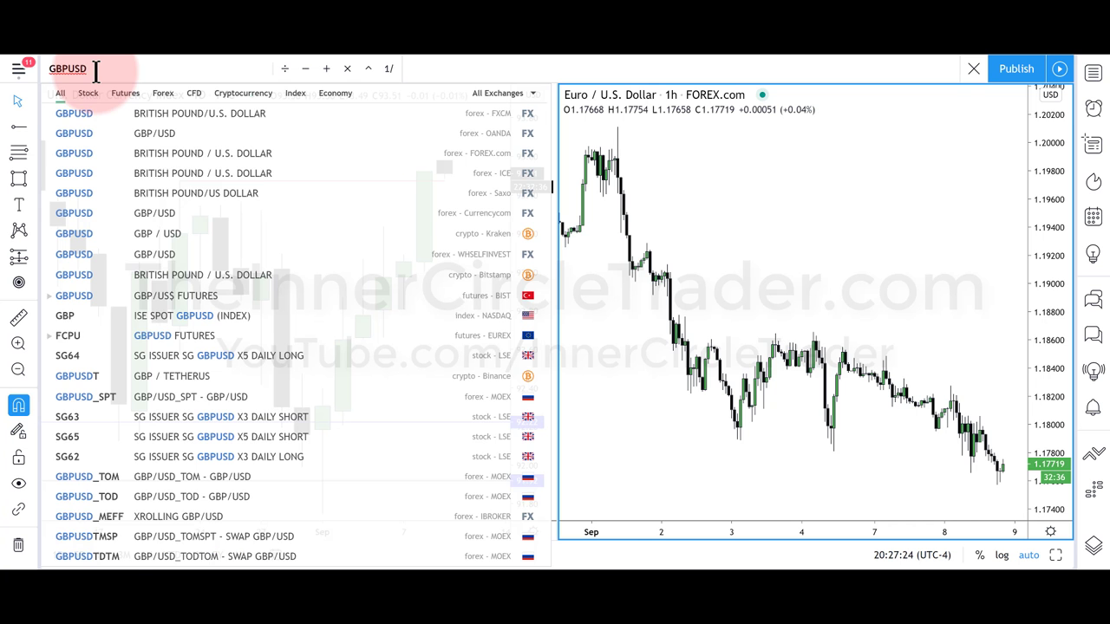
click(193, 164)
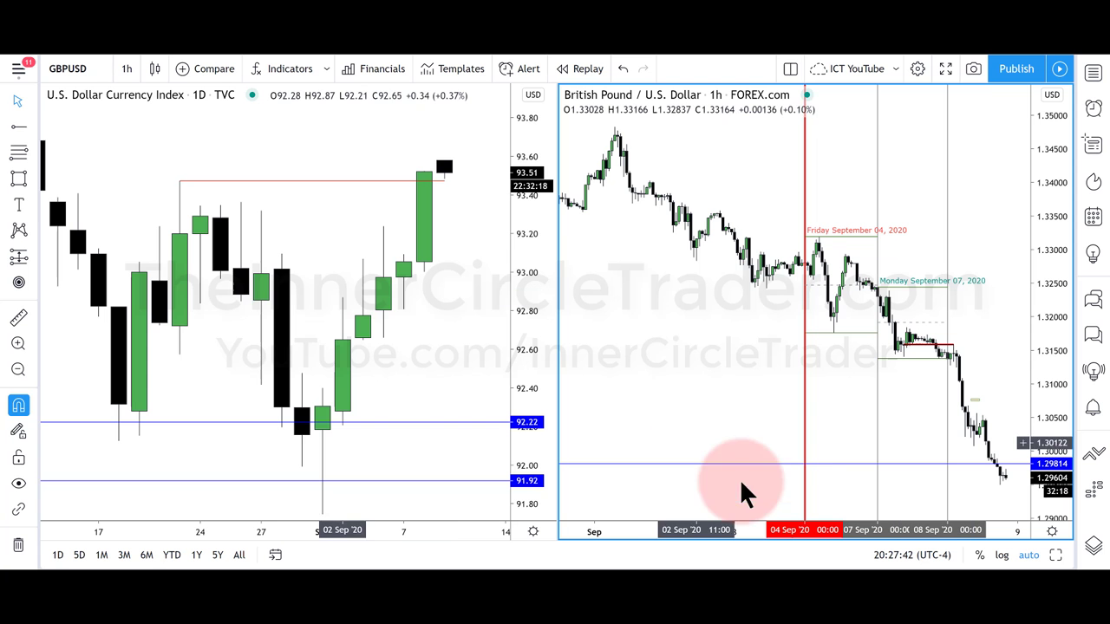
click(798, 487)
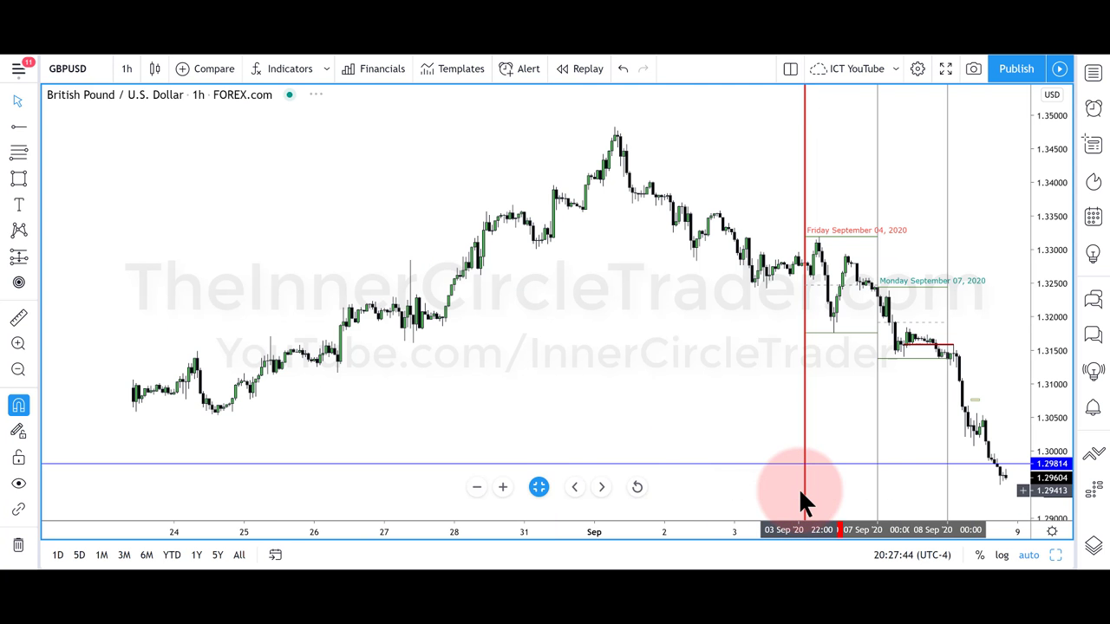
click(500, 488)
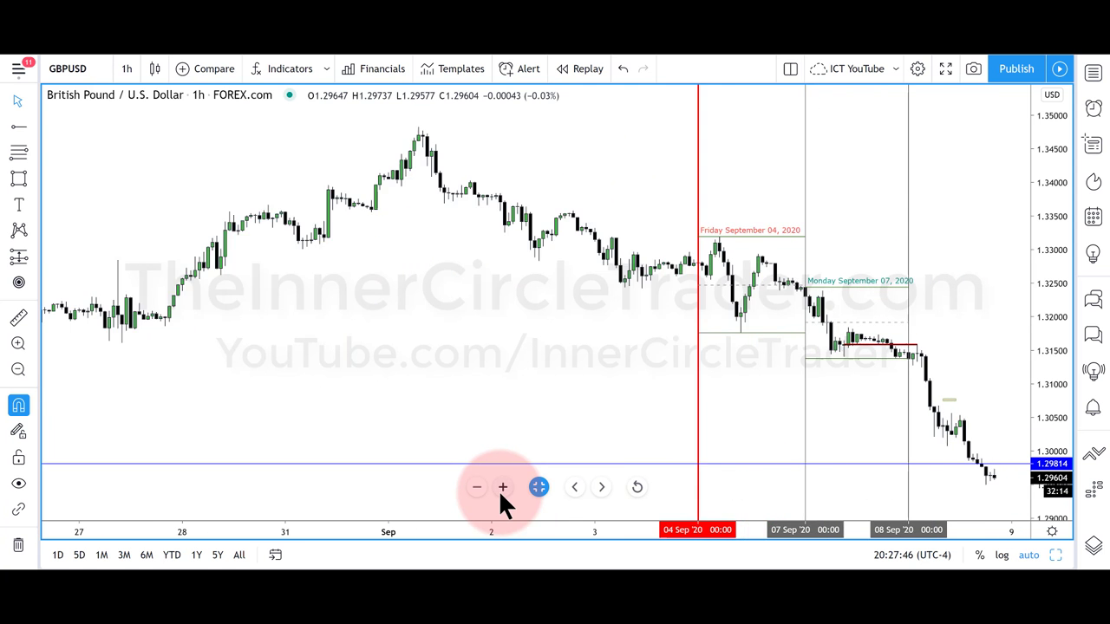
click(502, 487)
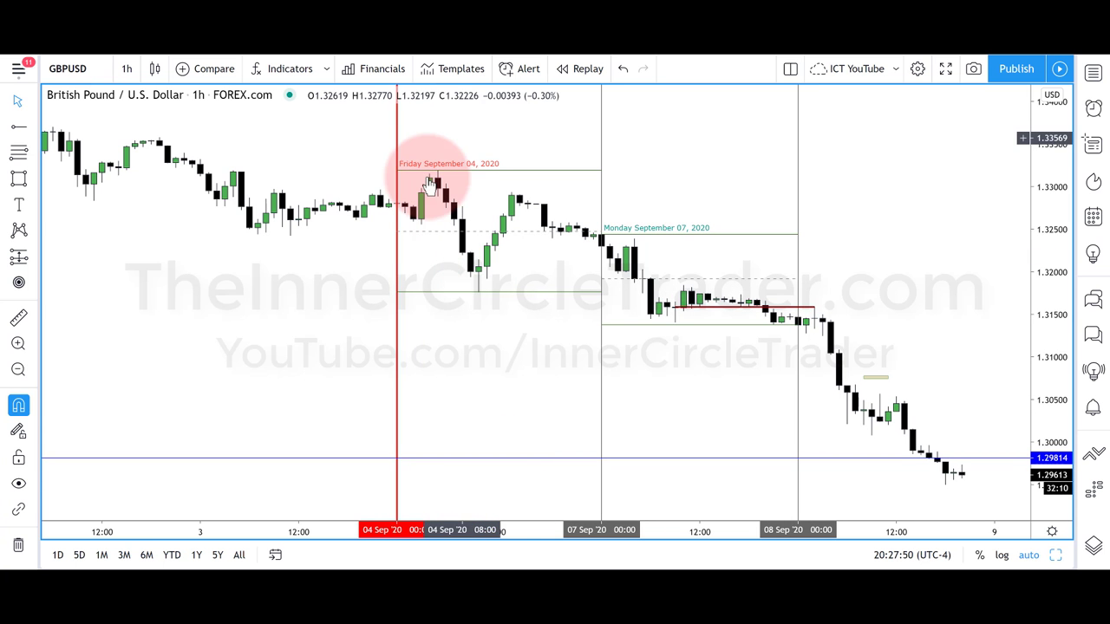
click(475, 292)
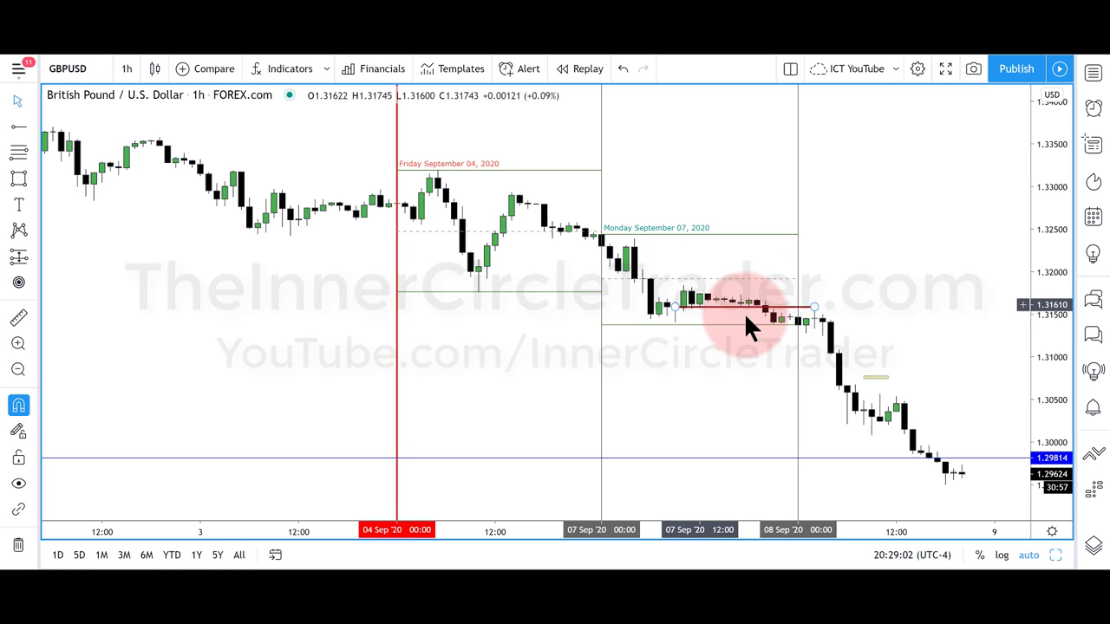
click(711, 324)
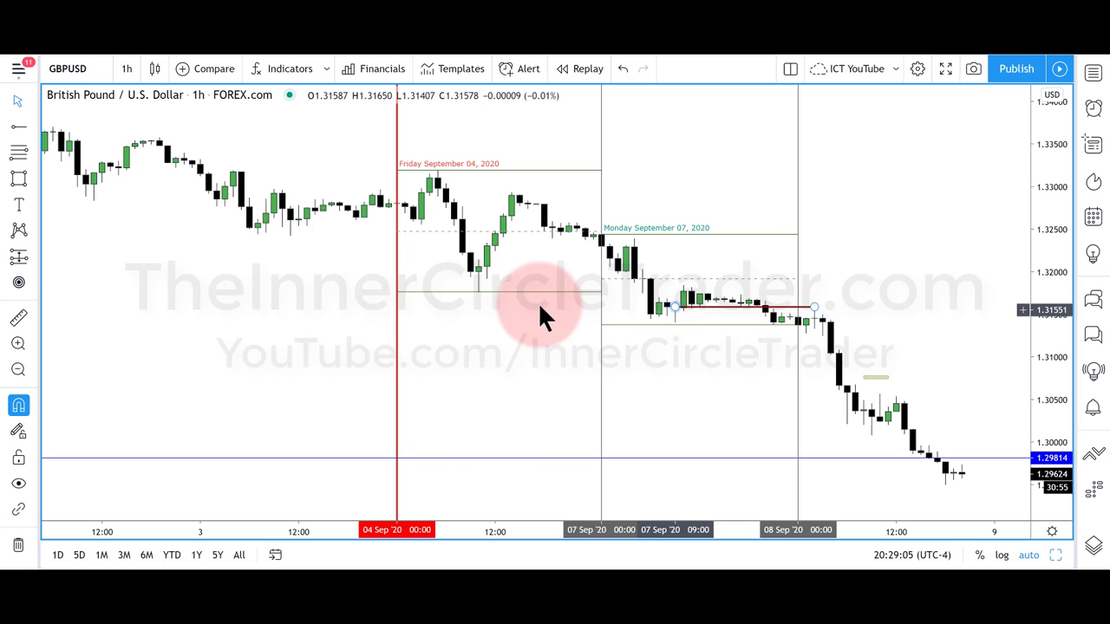
click(474, 293)
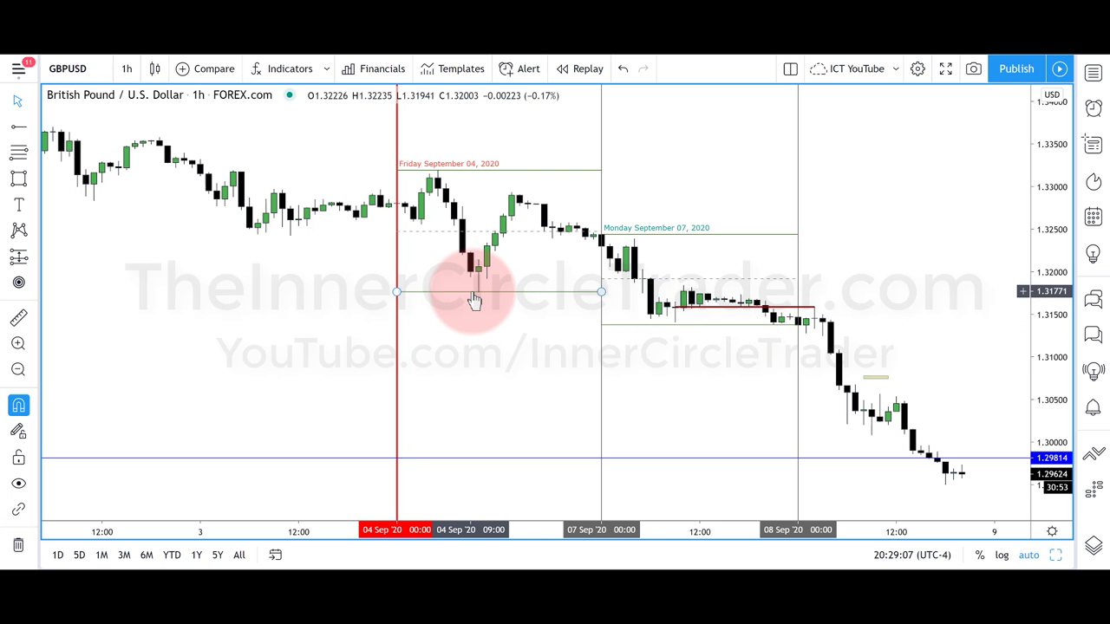
click(563, 300)
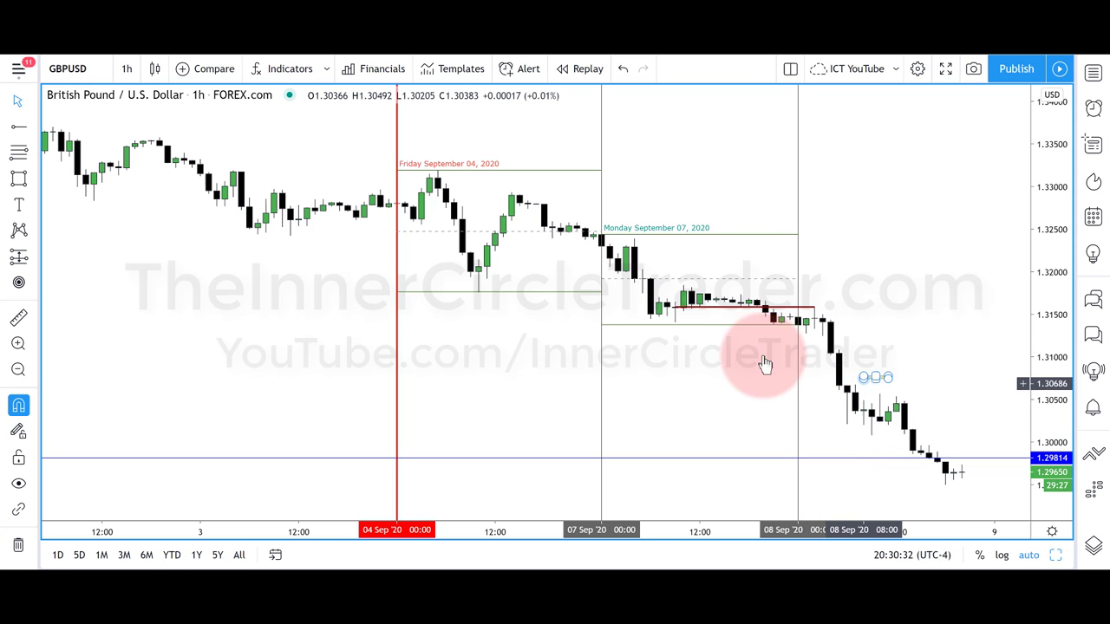
- Set GBPUSD to the 15 minute interval and draw a Fibonacci retracement from the September 8 swing high at 1.30662 to the low at 1.30081
click(129, 68)
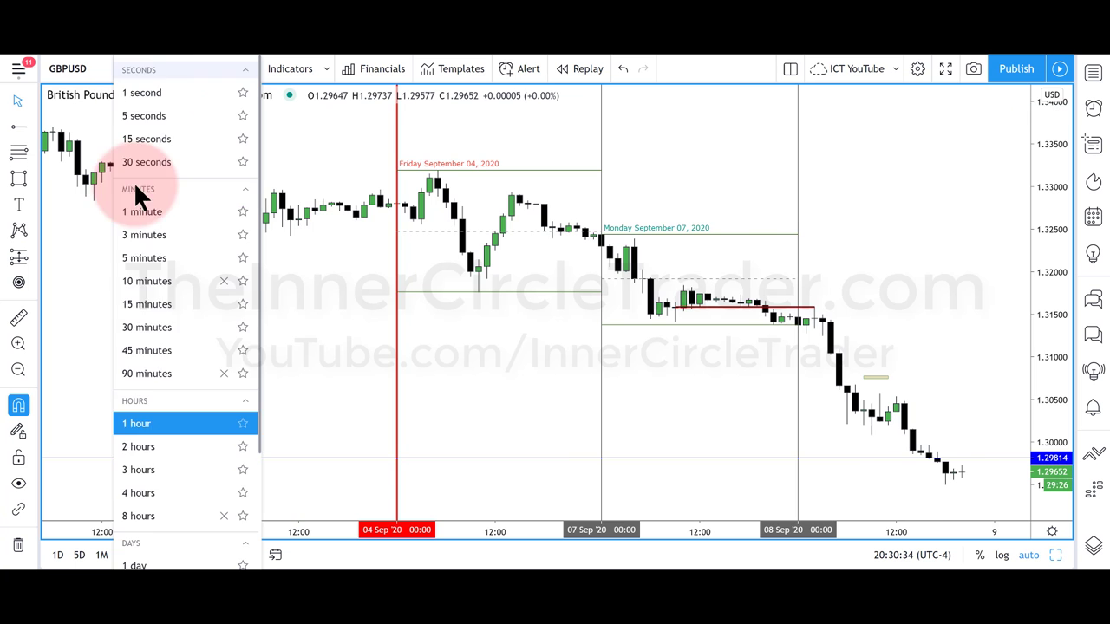
click(142, 302)
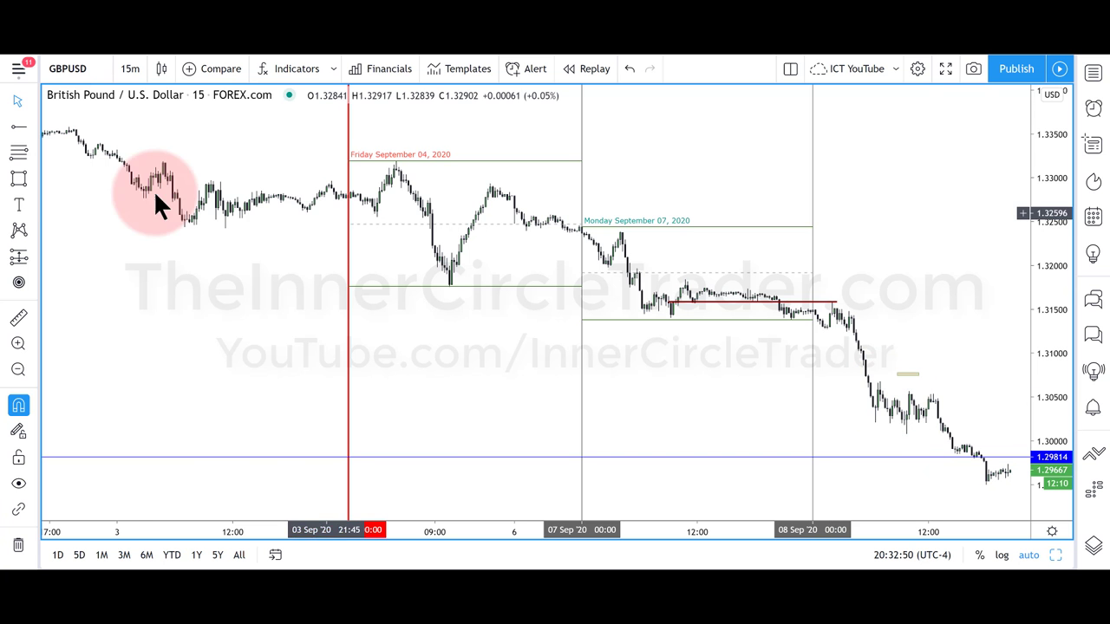
click(24, 151)
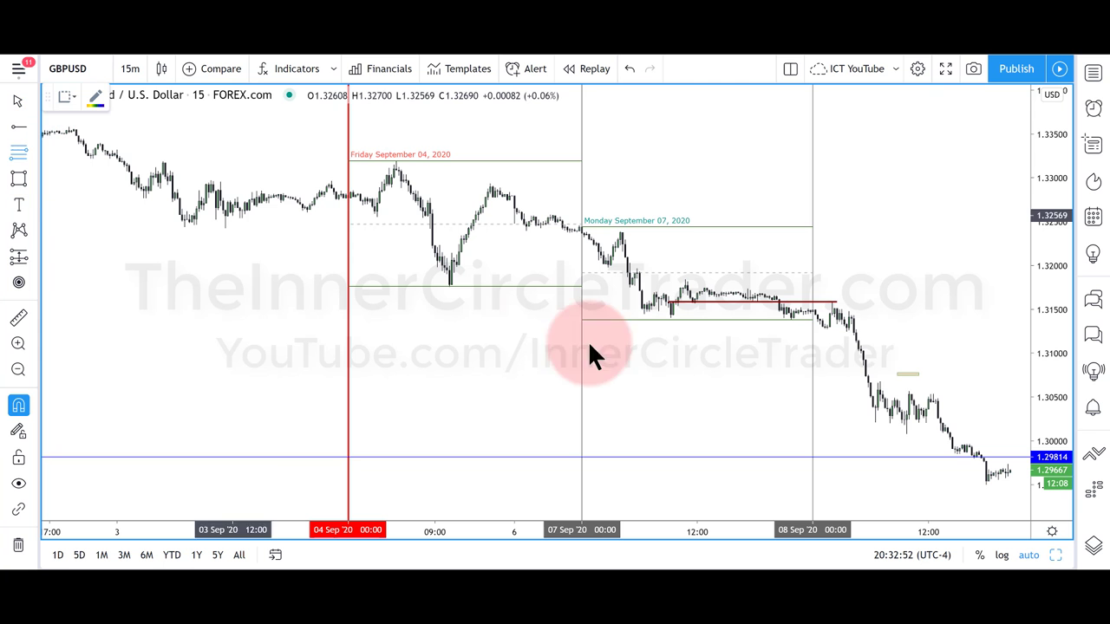
click(878, 382)
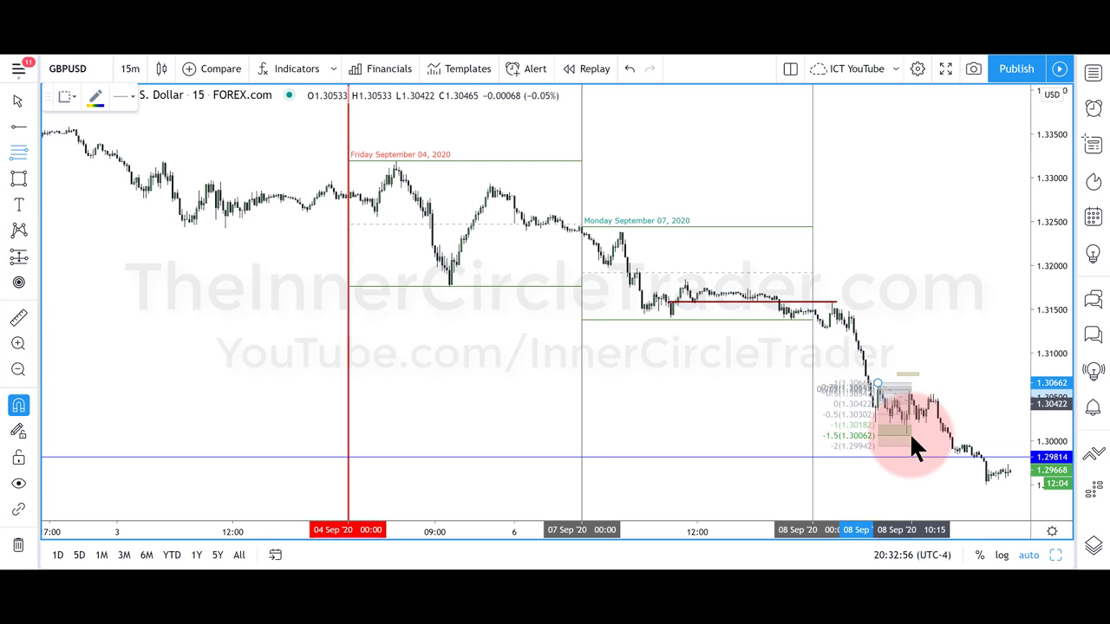
click(907, 433)
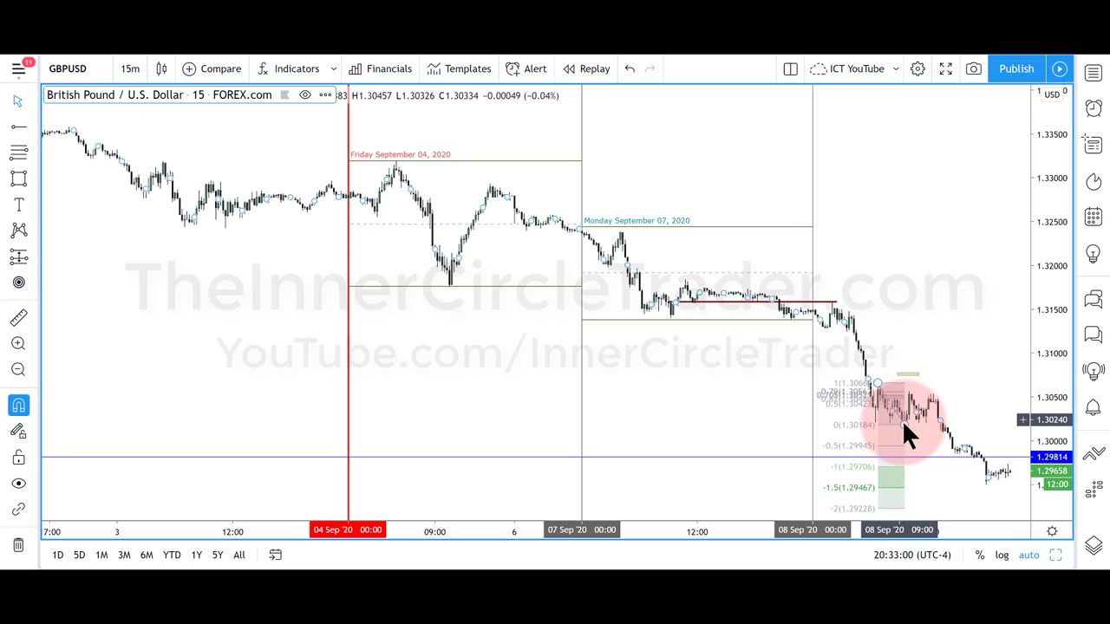
click(905, 427)
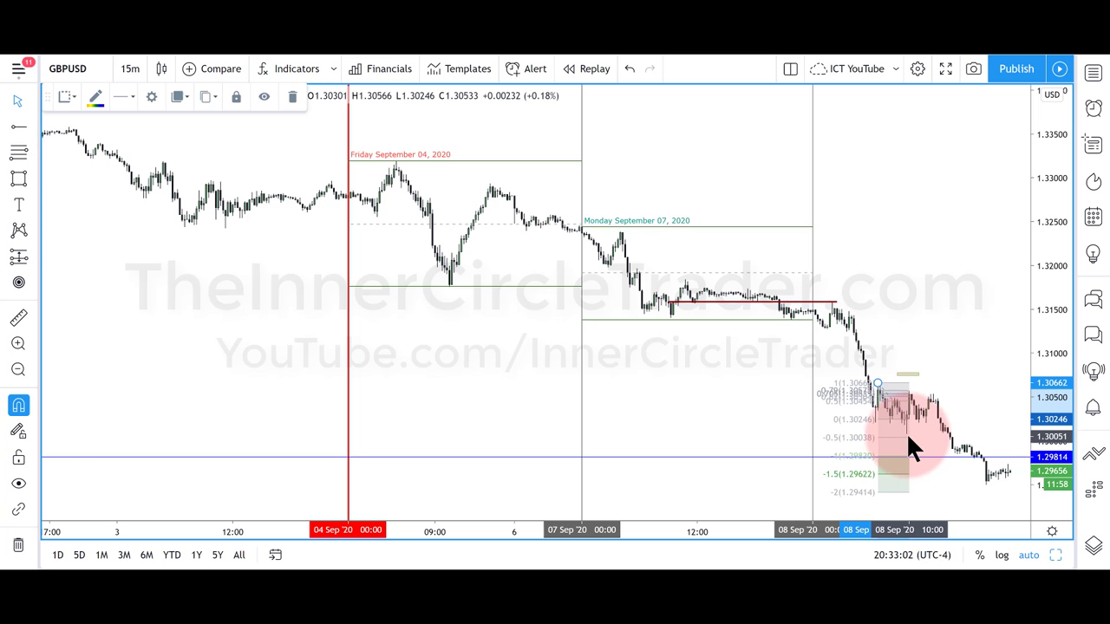
mouse_move(906, 432)
mouse_down()
mouse_move(908, 442)
mouse_move(905, 426)
mouse_up()
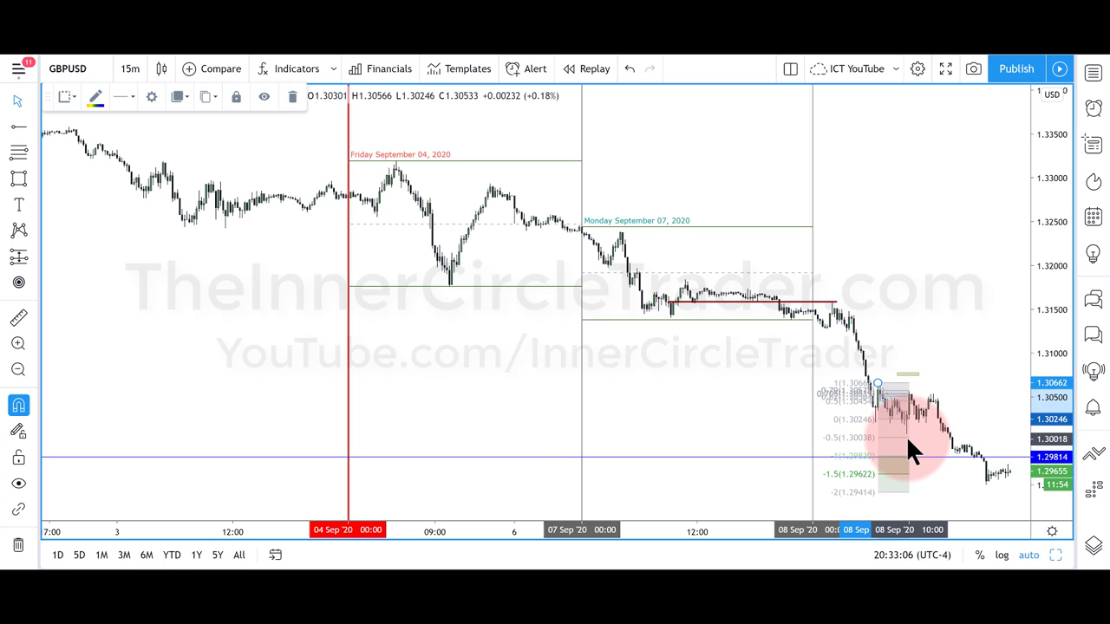
click(919, 439)
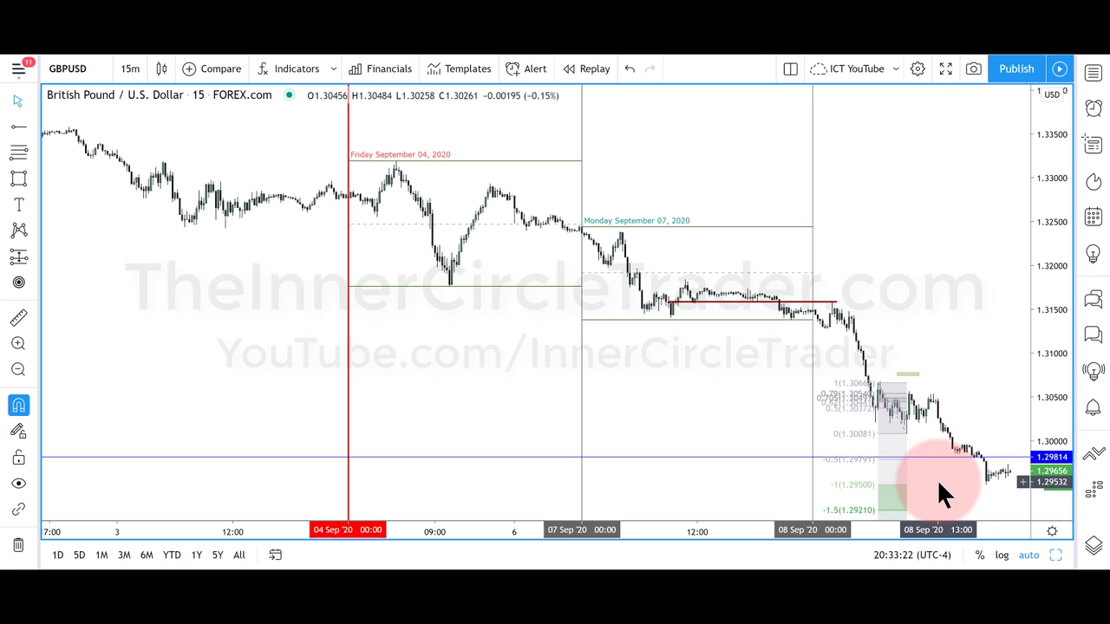
- Move the Fibonacci retracement's upper anchor to the 07:00 candle's high at 1.30677
click(877, 384)
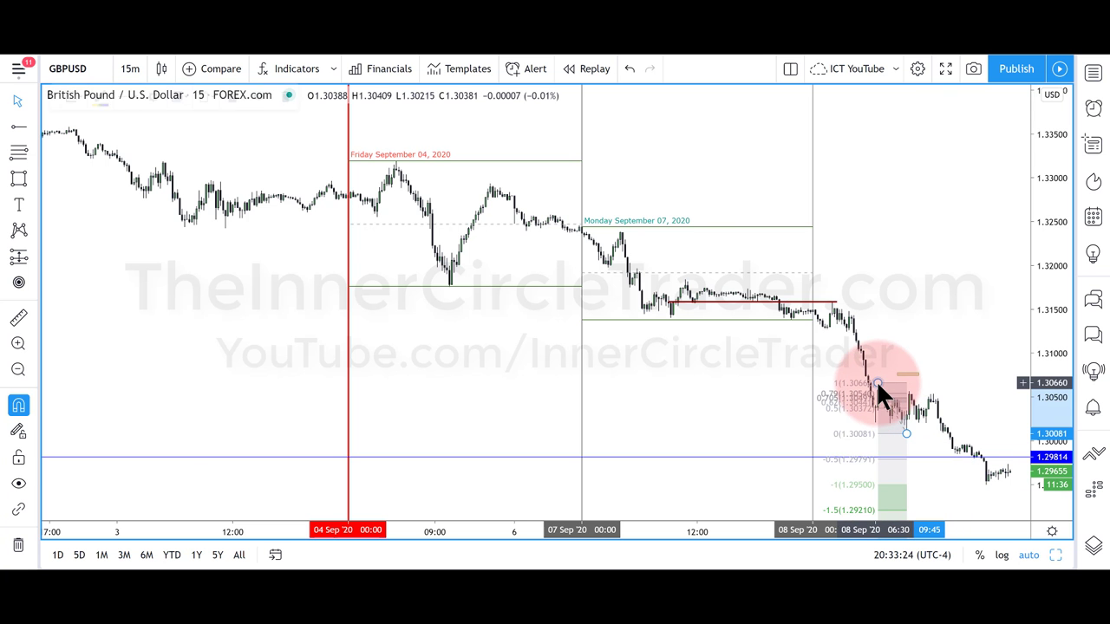
drag(878, 383, 880, 384)
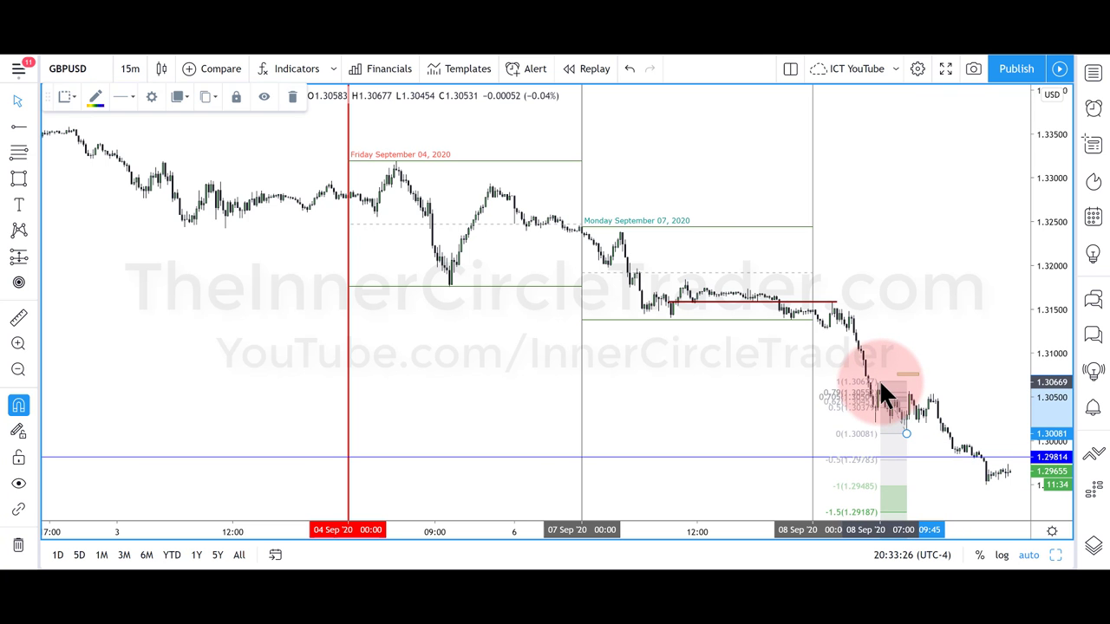
click(882, 349)
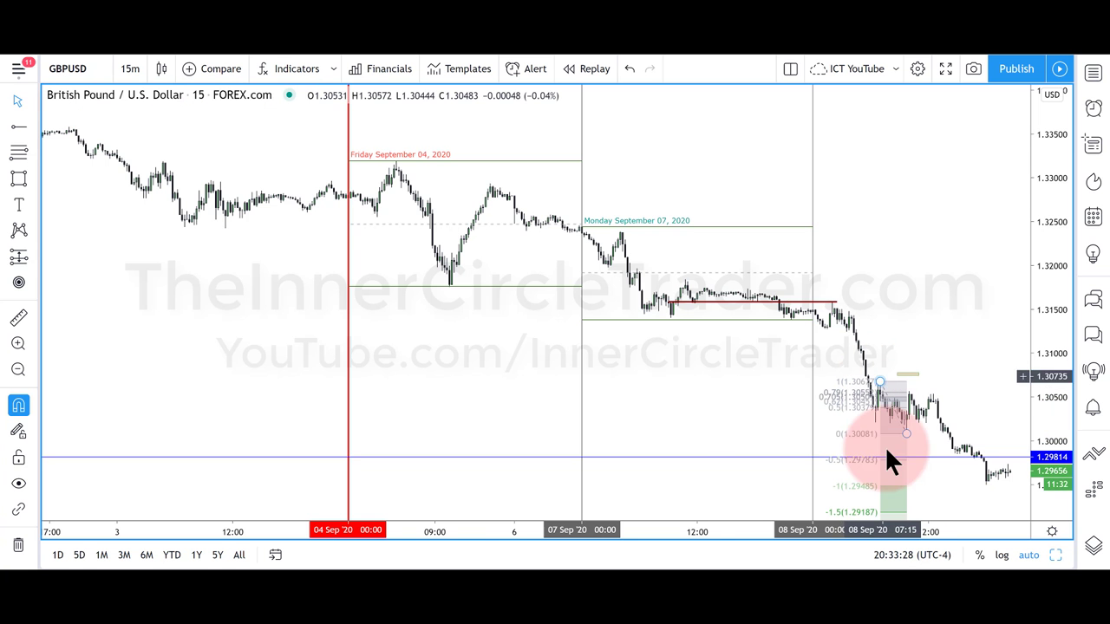
- Examine the September 8 retracement into the Fibonacci levels and the following price action down to the 1.29814 line
click(19, 343)
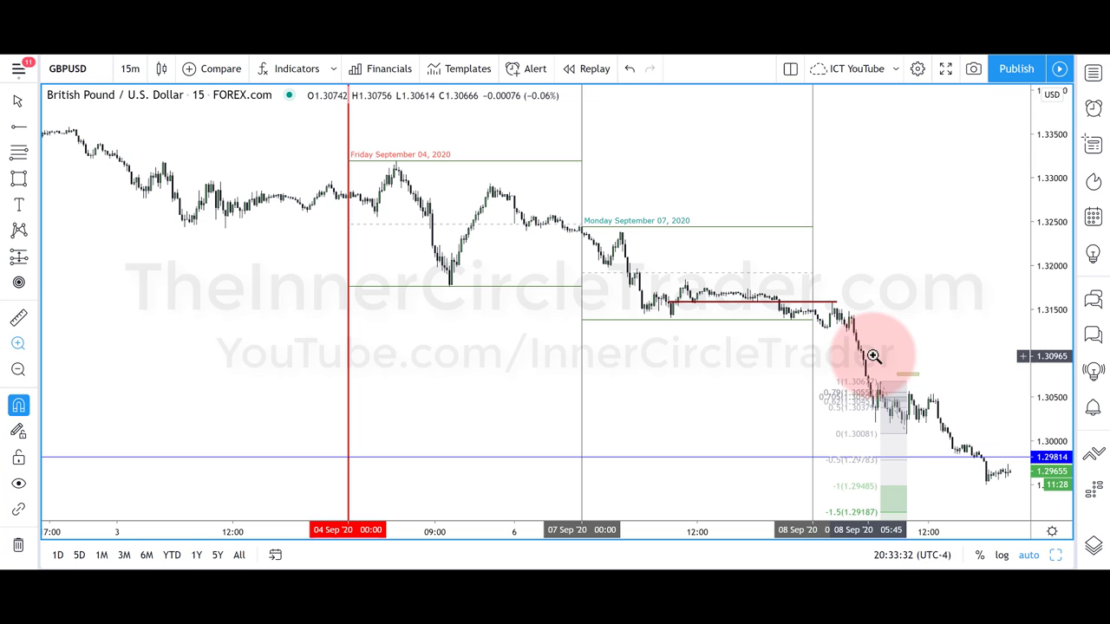
drag(873, 355, 952, 460)
mouse_move(485, 520)
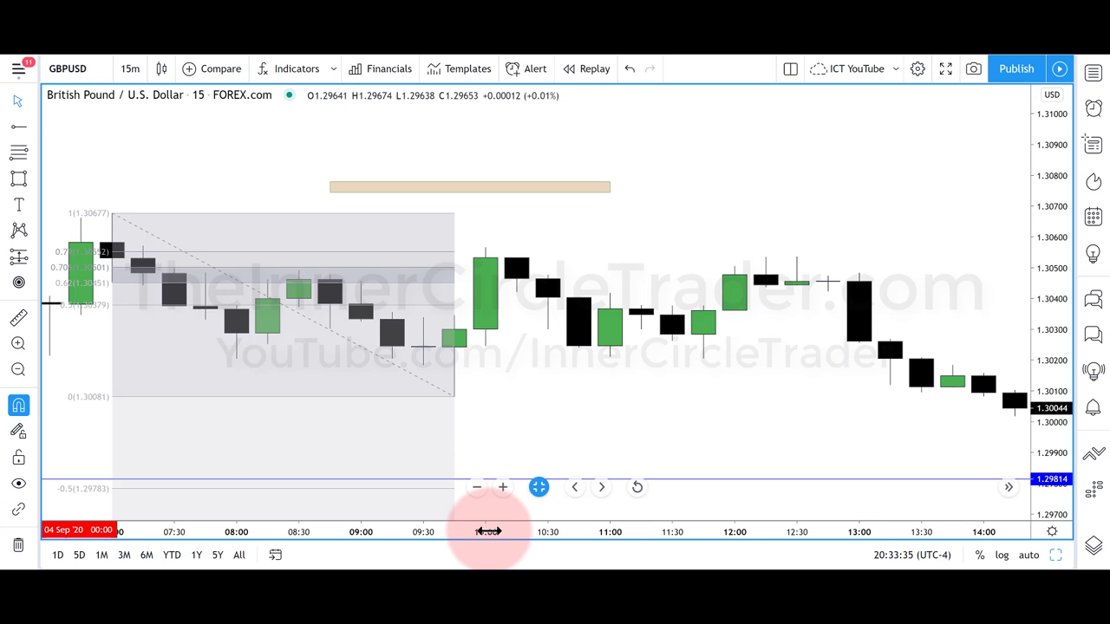
click(477, 486)
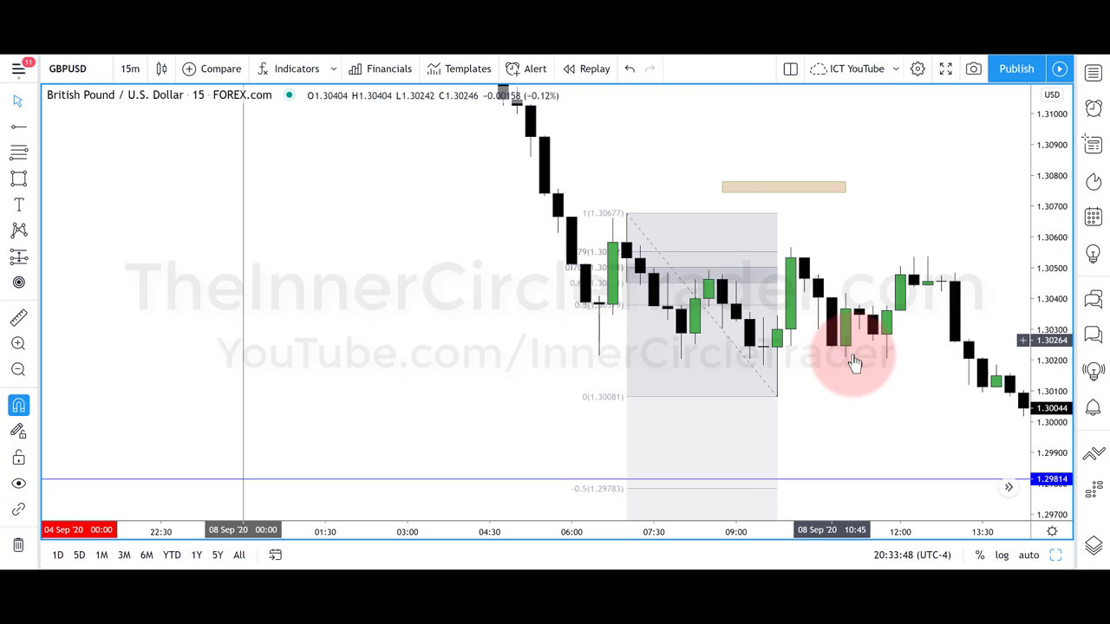
click(981, 376)
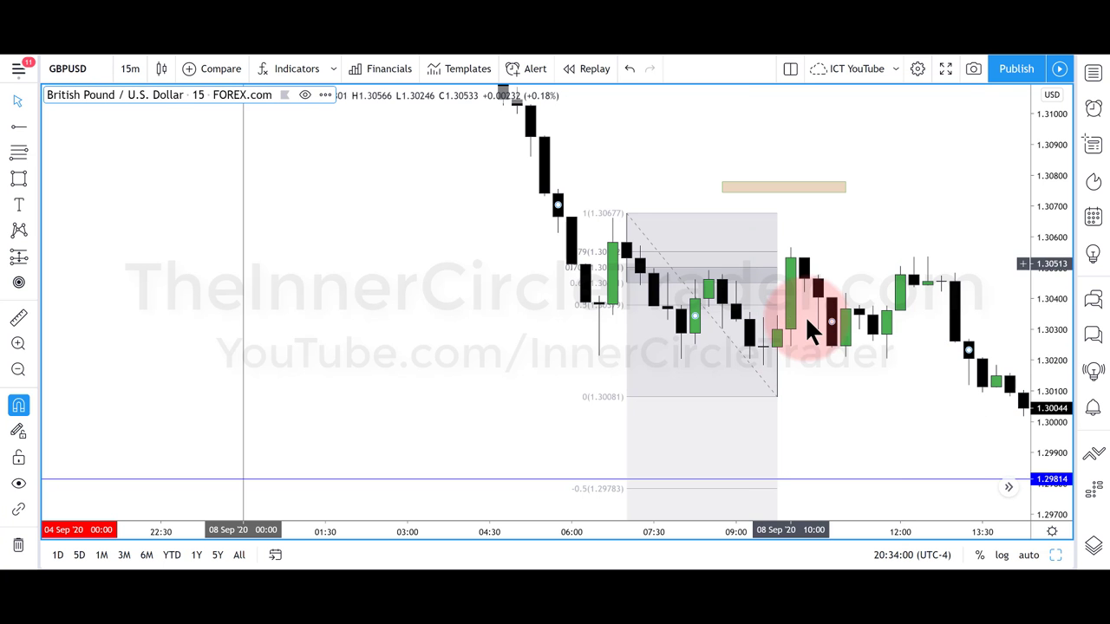
click(866, 405)
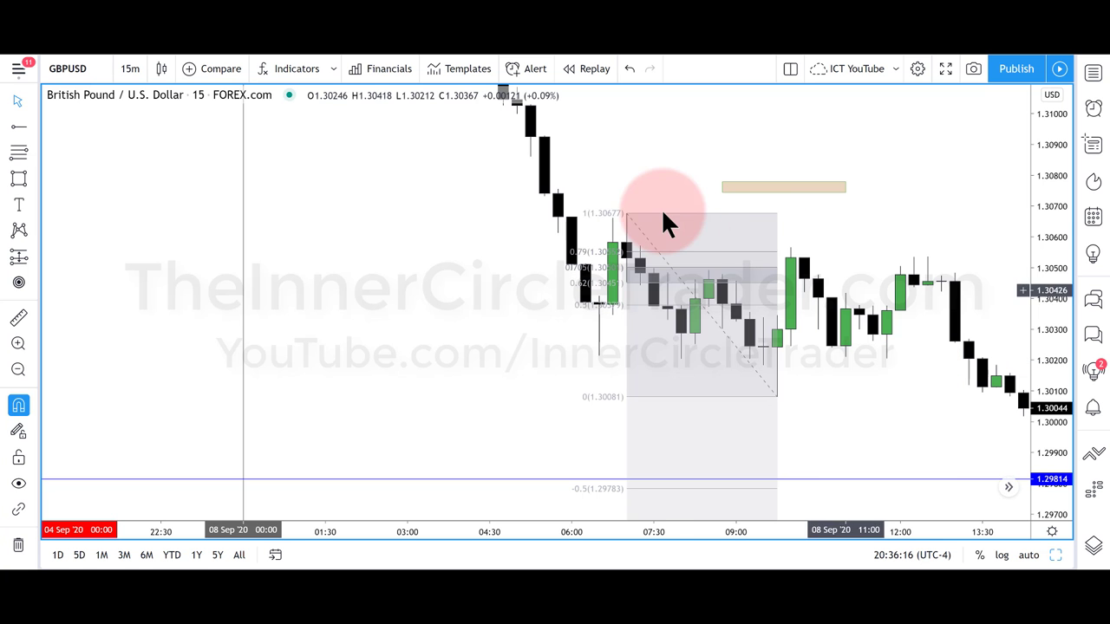
click(626, 210)
click(791, 260)
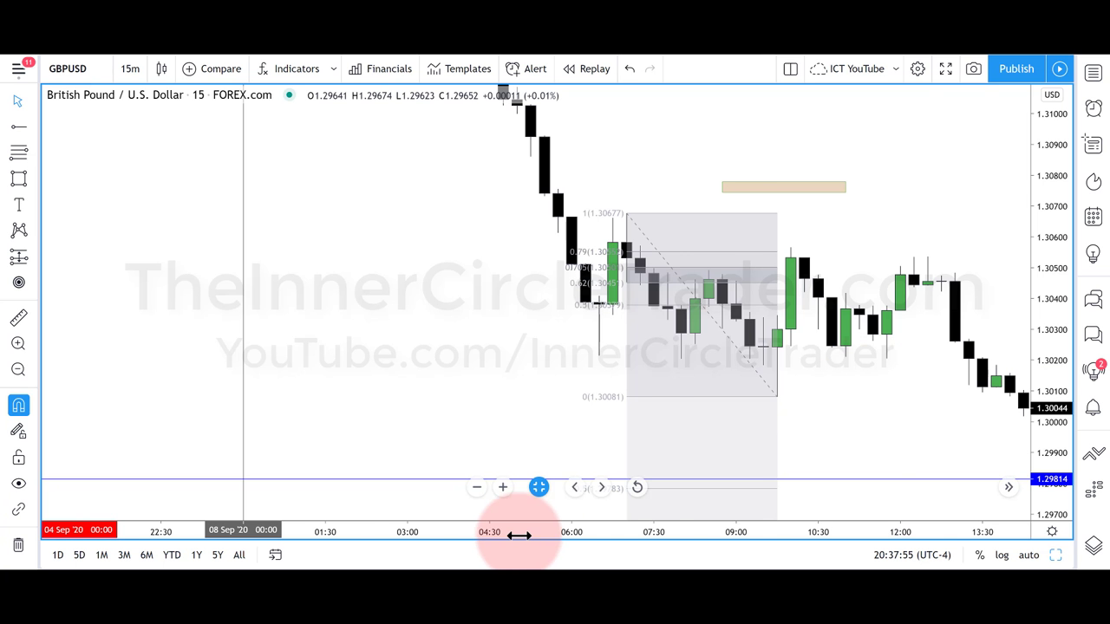
drag(519, 535, 730, 520)
drag(647, 396, 522, 379)
click(729, 239)
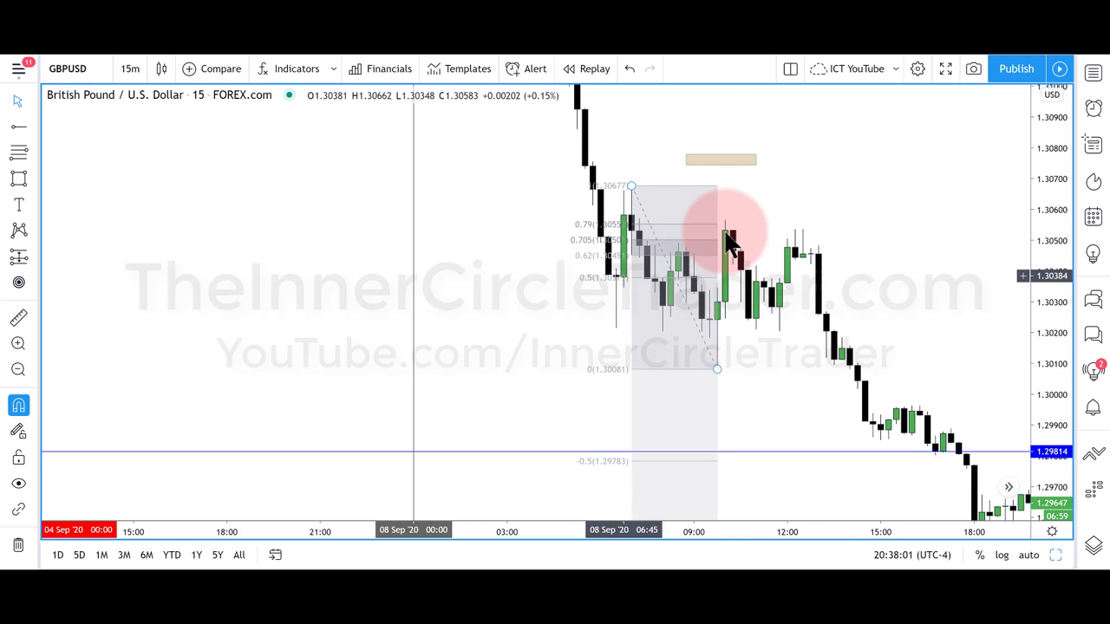
click(777, 353)
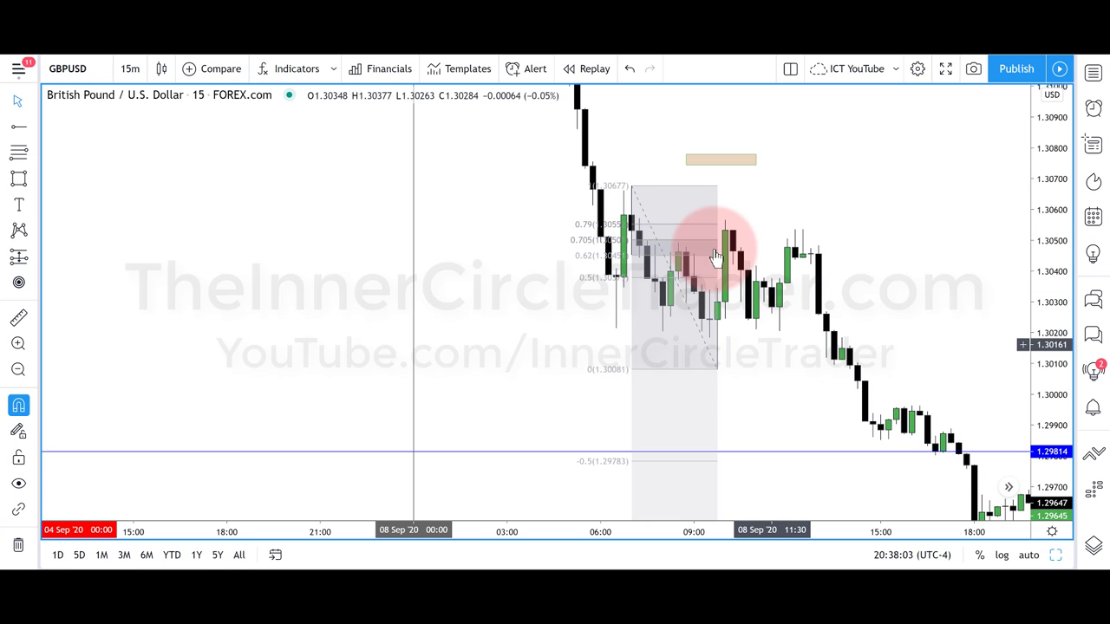
click(699, 321)
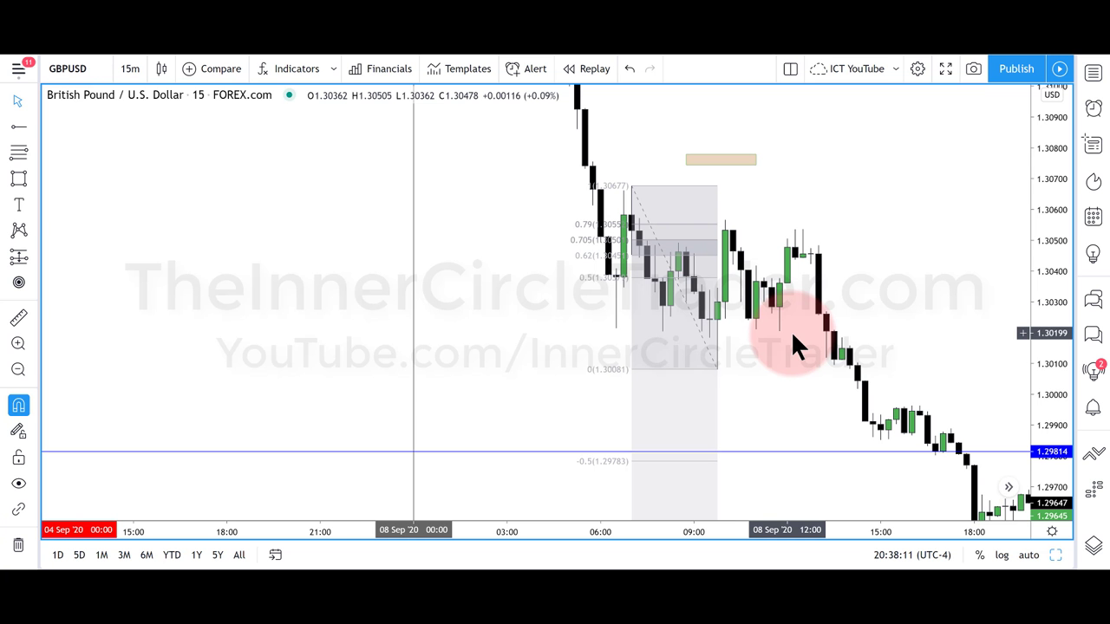
click(716, 368)
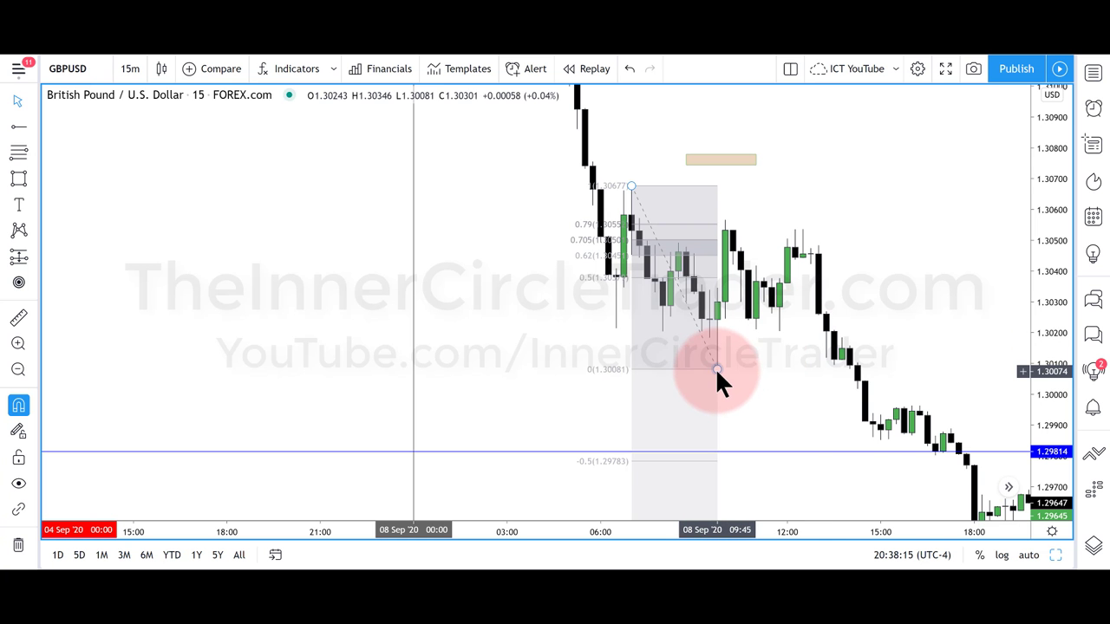
click(866, 420)
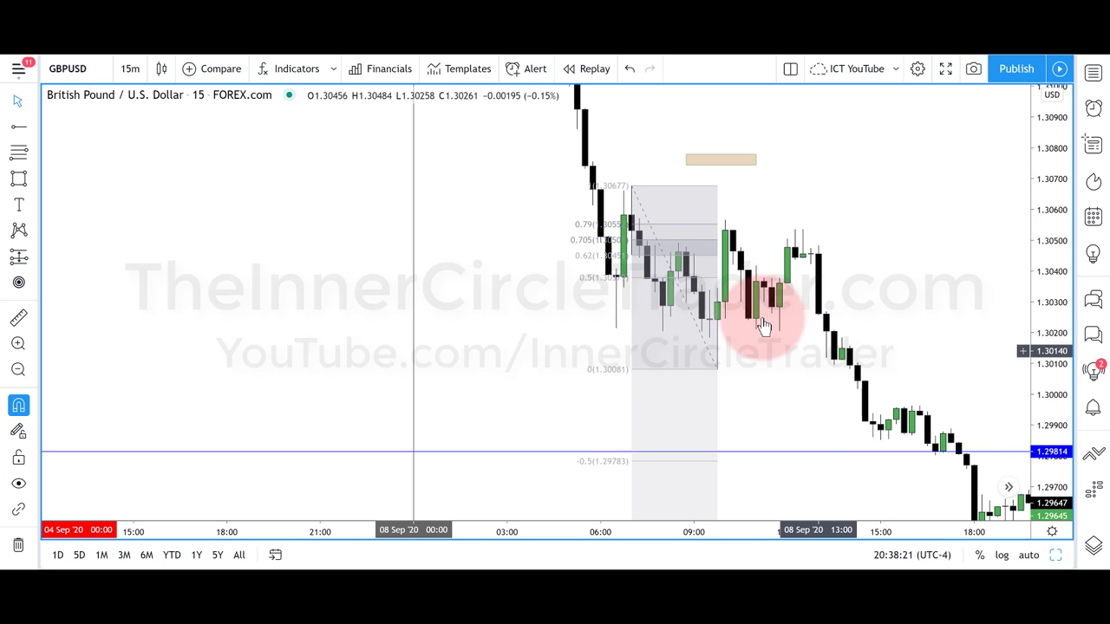
- Hide all drawings on the GBPUSD chart and set its interval to 1 day
click(127, 67)
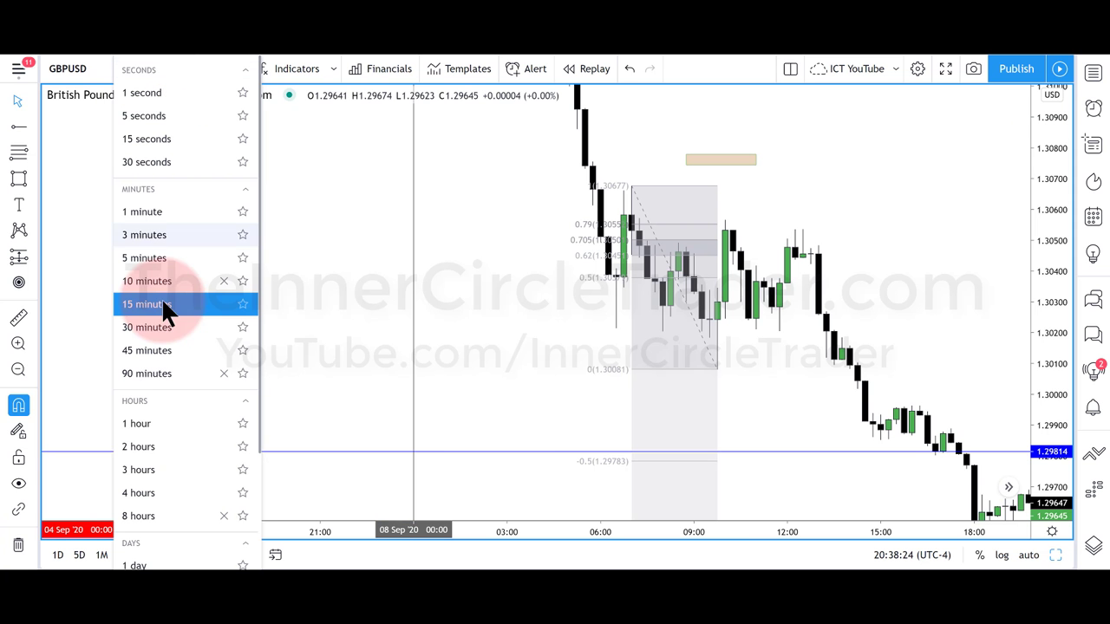
click(19, 483)
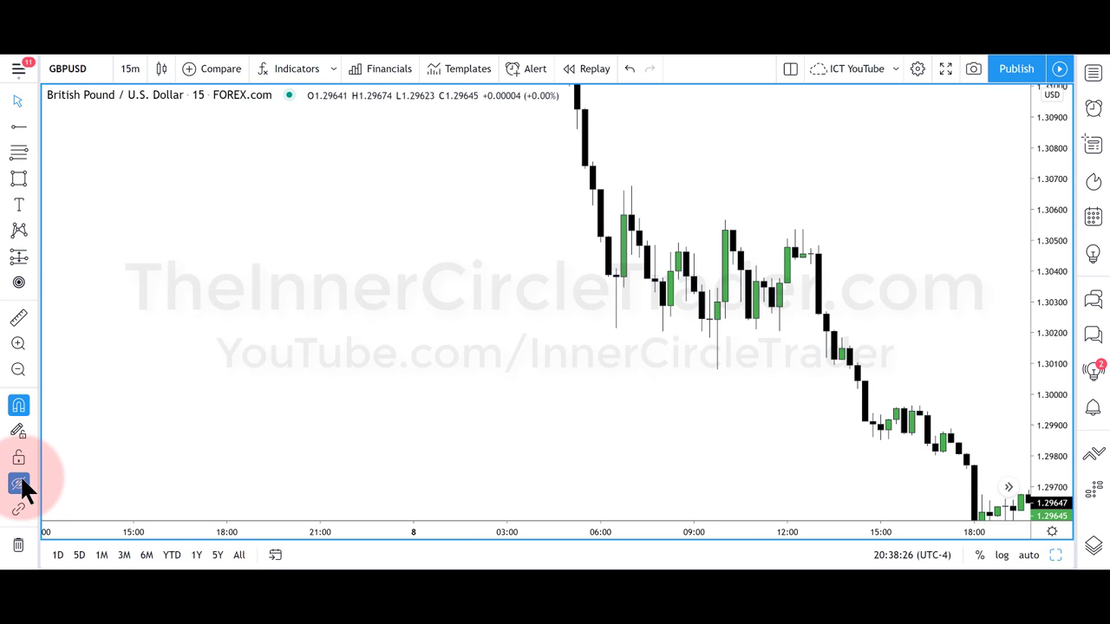
click(130, 72)
click(133, 563)
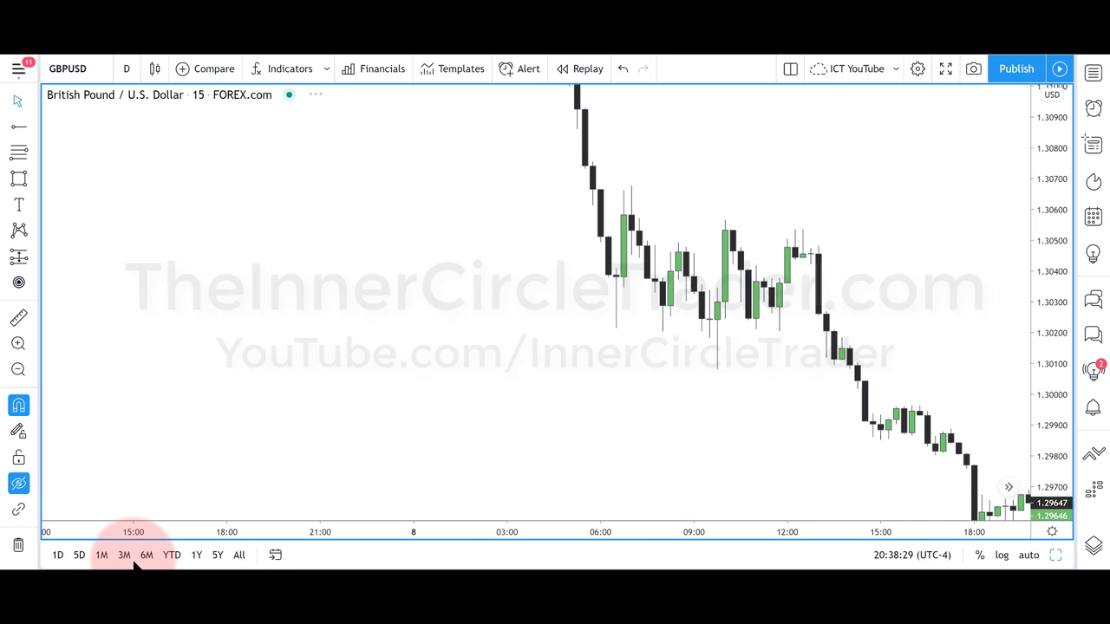
click(638, 487)
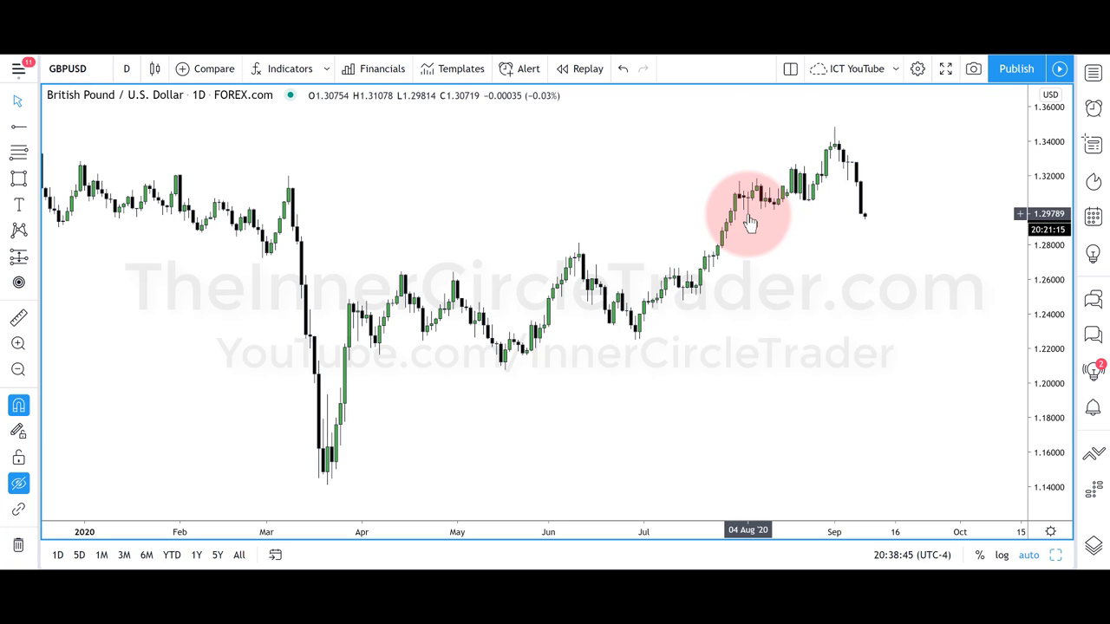
- Show the drawings to check the blue 1.29814 line against the daily candles, and hide them again
click(19, 484)
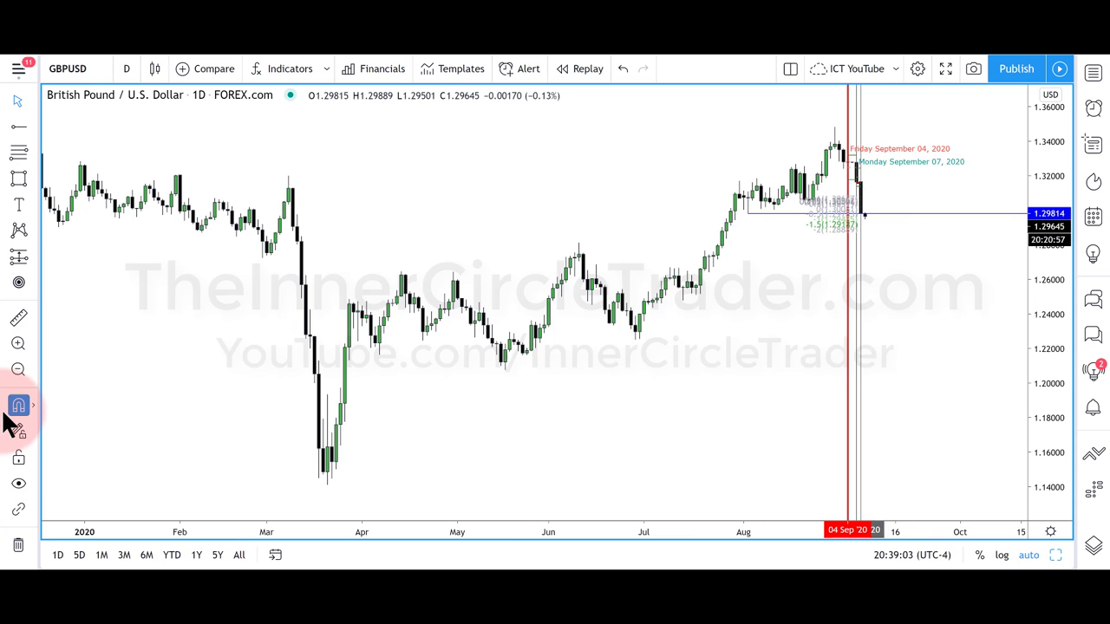
click(18, 483)
drag(563, 407, 639, 407)
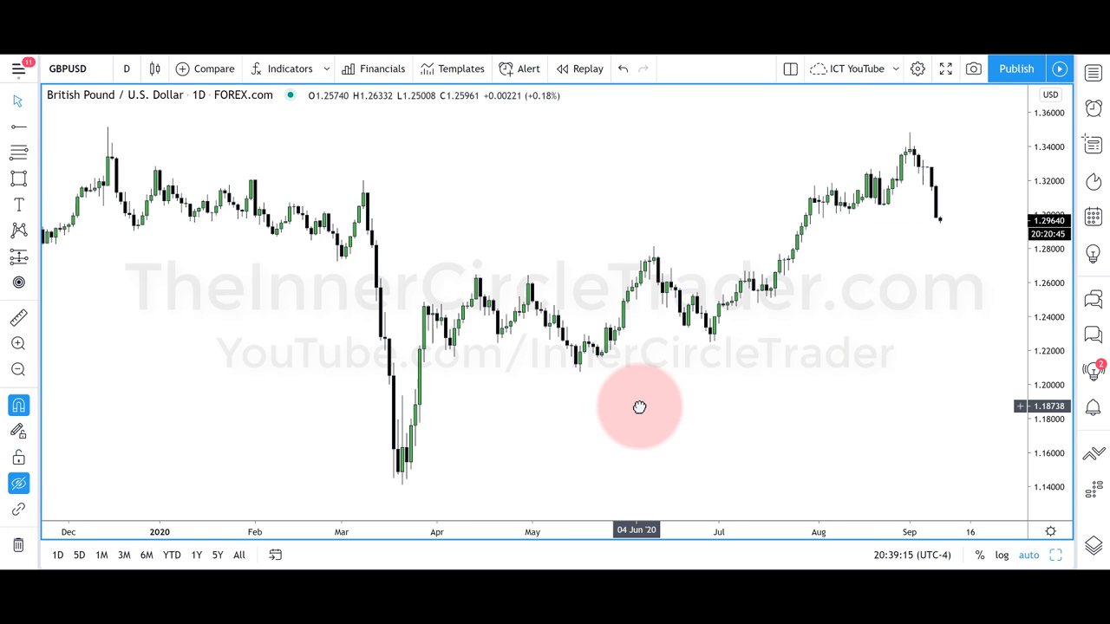